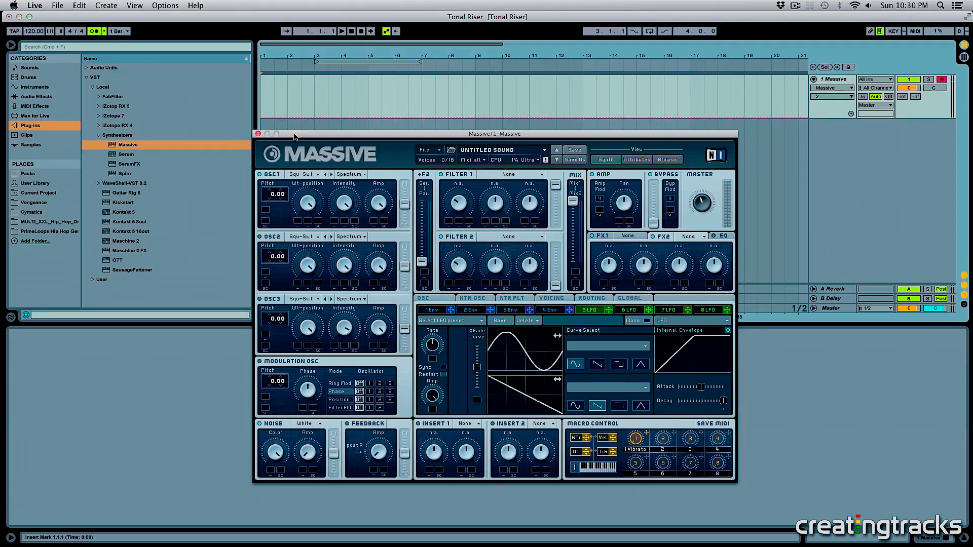
Insert an empty four-bar MIDI clip on the Massive track from bar 1 to bar 5
left_click(329, 122)
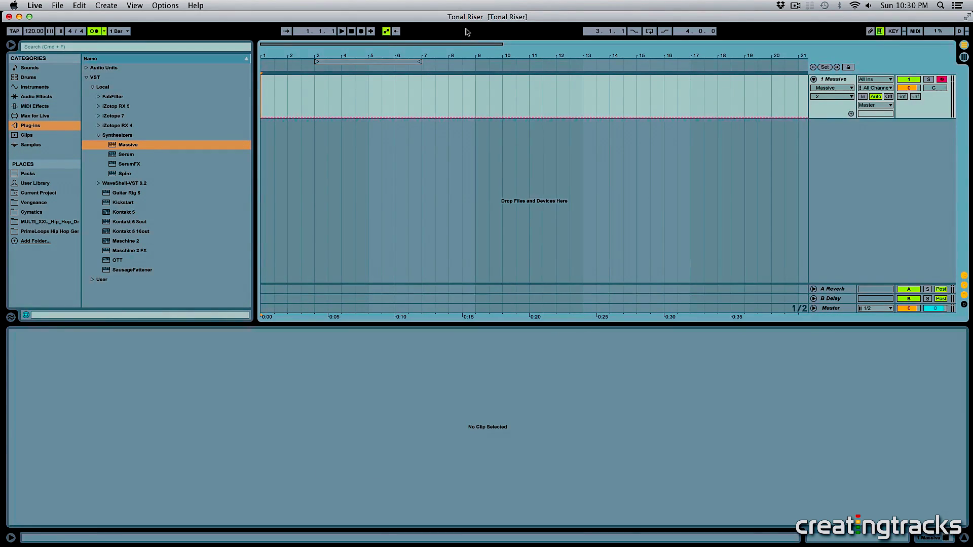
left_click_drag(364, 95, 341, 87)
left_click(342, 87)
left_click(263, 88)
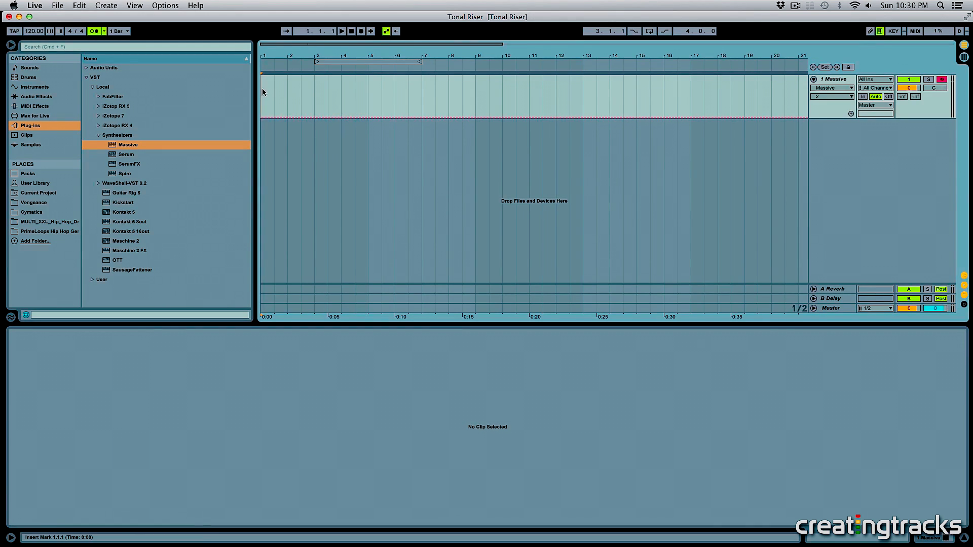
key("space")
key("space")
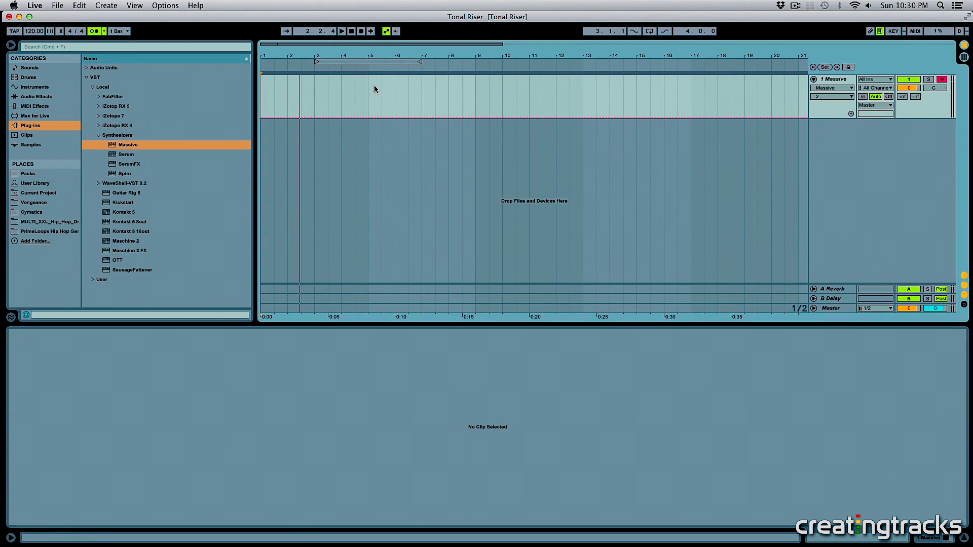
left_click_drag(369, 91, 355, 94)
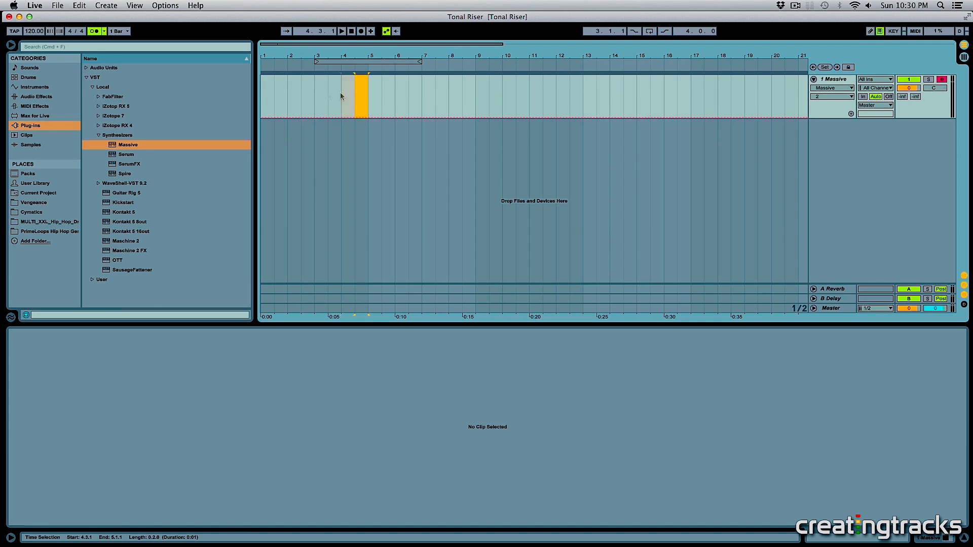
right_click(266, 90)
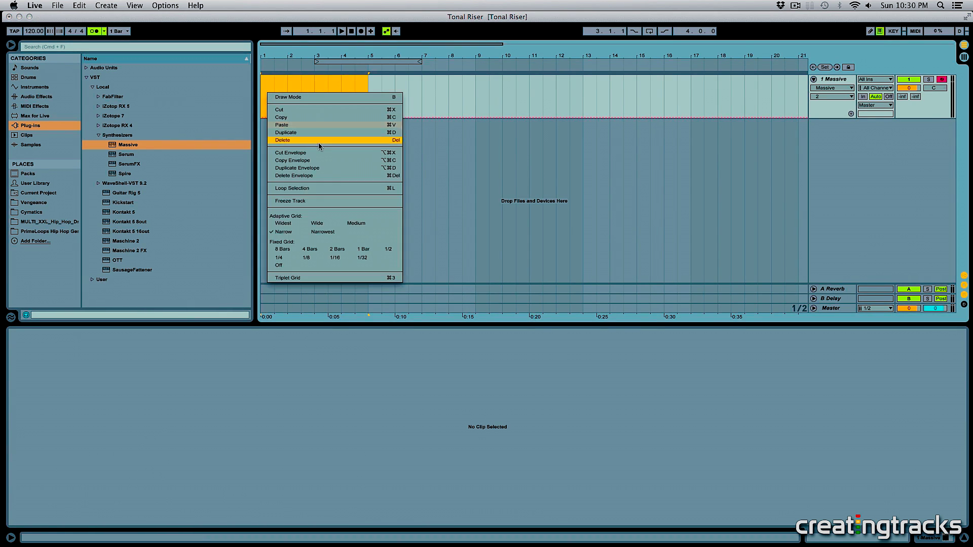
right_click(336, 76)
left_click(365, 140)
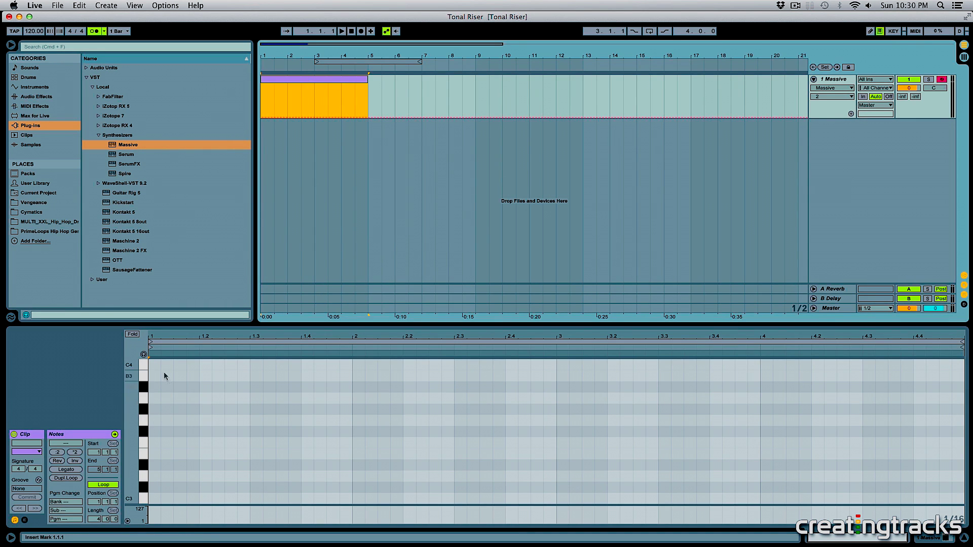
left_click_drag(131, 404, 111, 405)
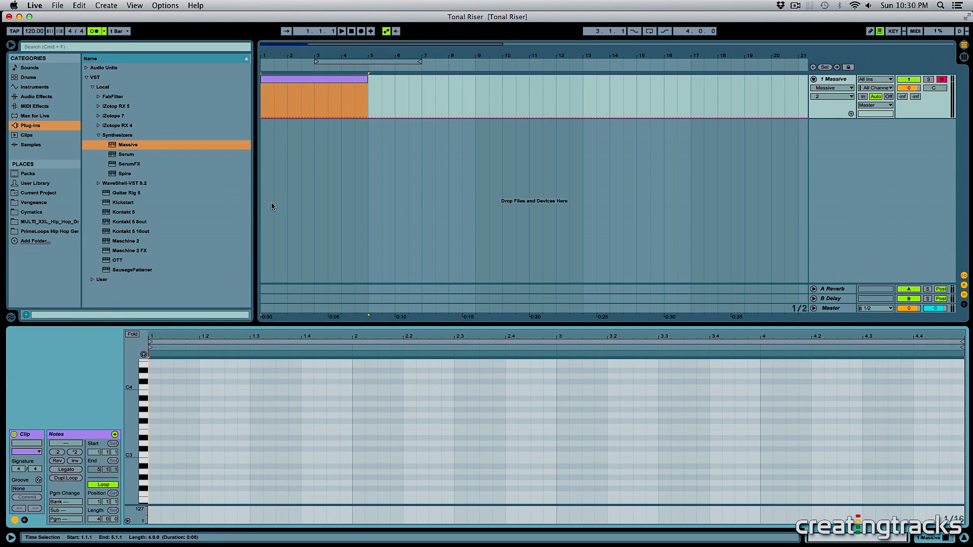
Show the track's devices and open the Massive plug-in window over the arrangement
left_click(328, 101)
left_click(923, 538)
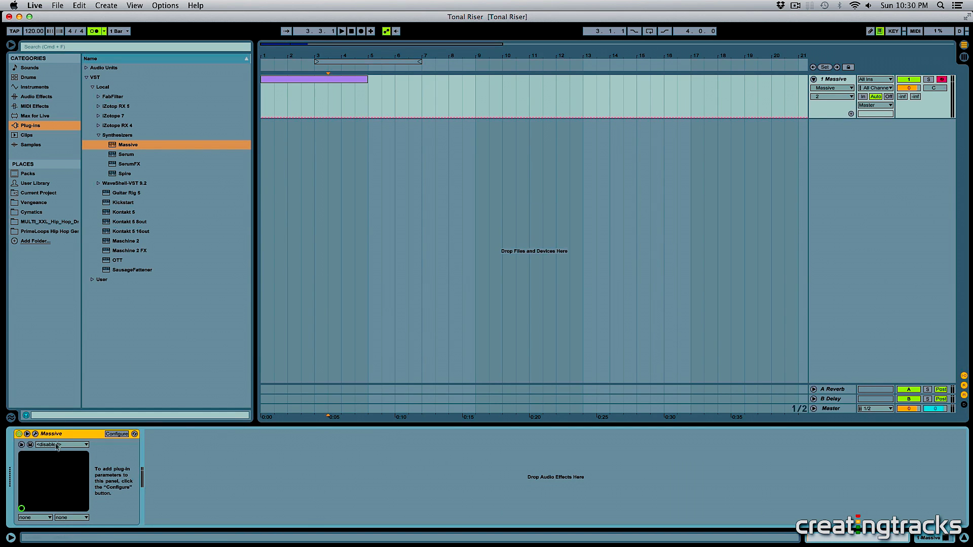
left_click(35, 434)
left_click(522, 138)
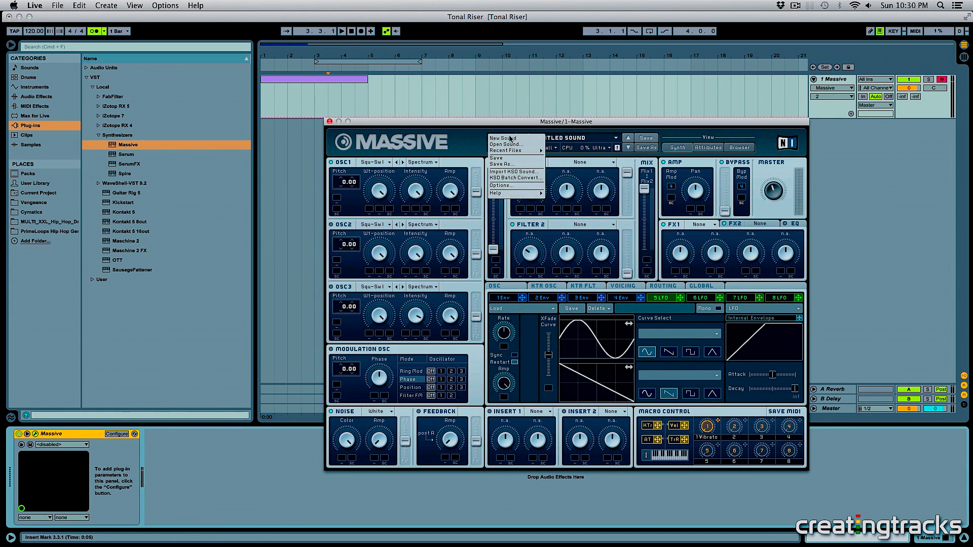
key("Escape")
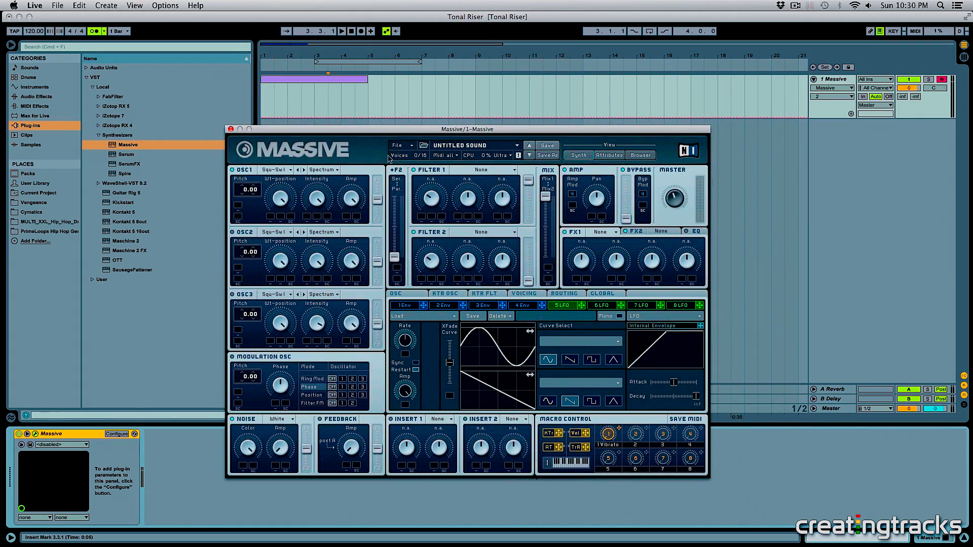
left_click_drag(411, 133, 497, 131)
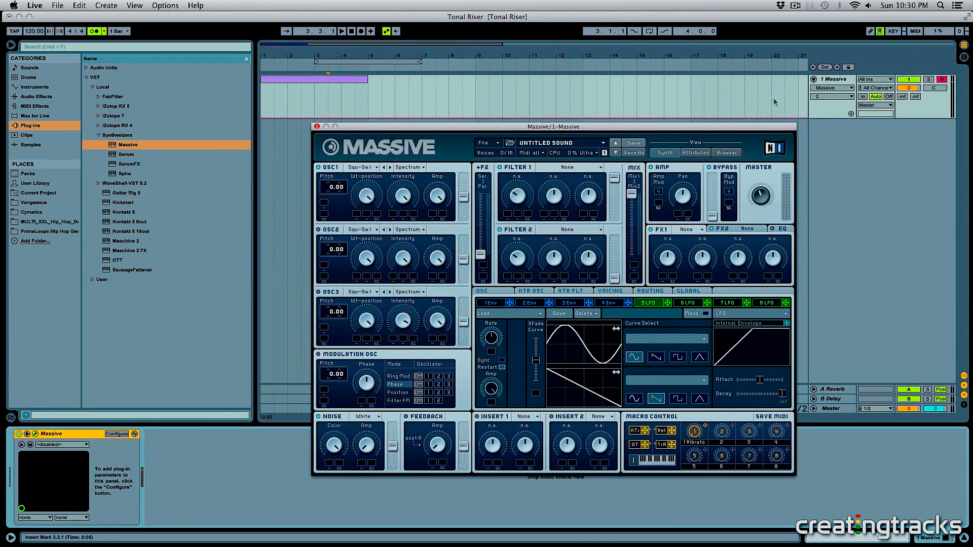
Try out oscillator 1's wavetable position and a pitch of 10.00, and return the pitch to 0.00
left_click(367, 198)
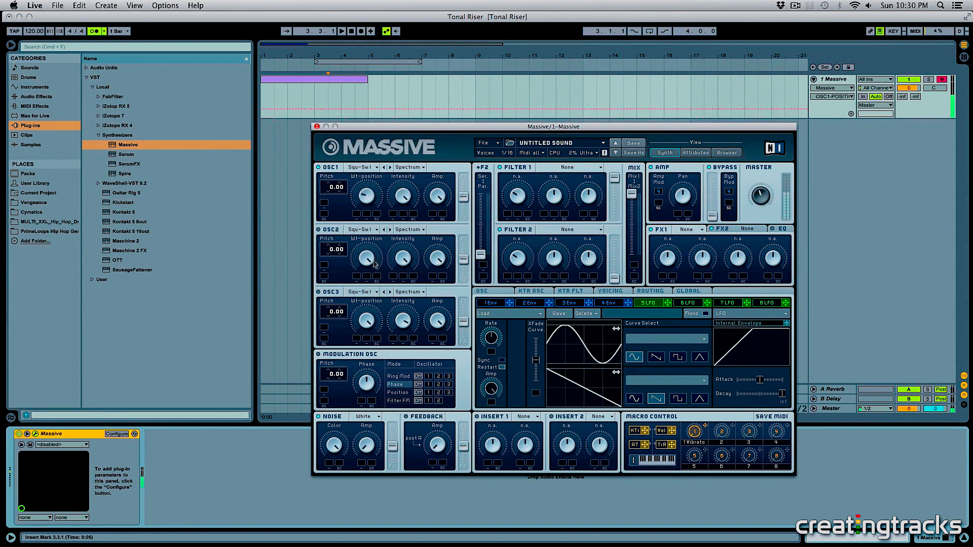
left_click(335, 189)
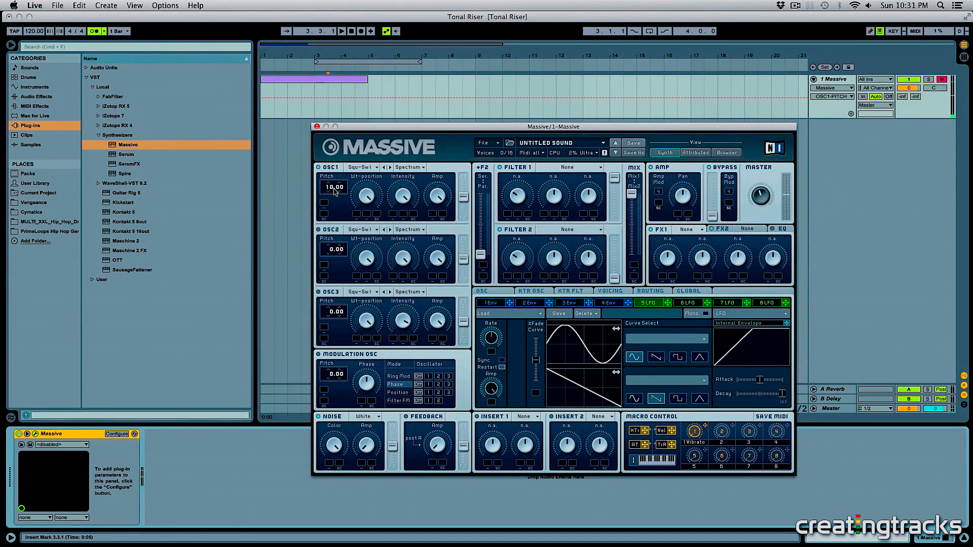
left_click_drag(334, 191, 335, 205)
Assign macro 2 to oscillator 1's pitch with a modulation amount of 12.00 and test the macro
left_click_drag(426, 129, 415, 120)
left_click(713, 426)
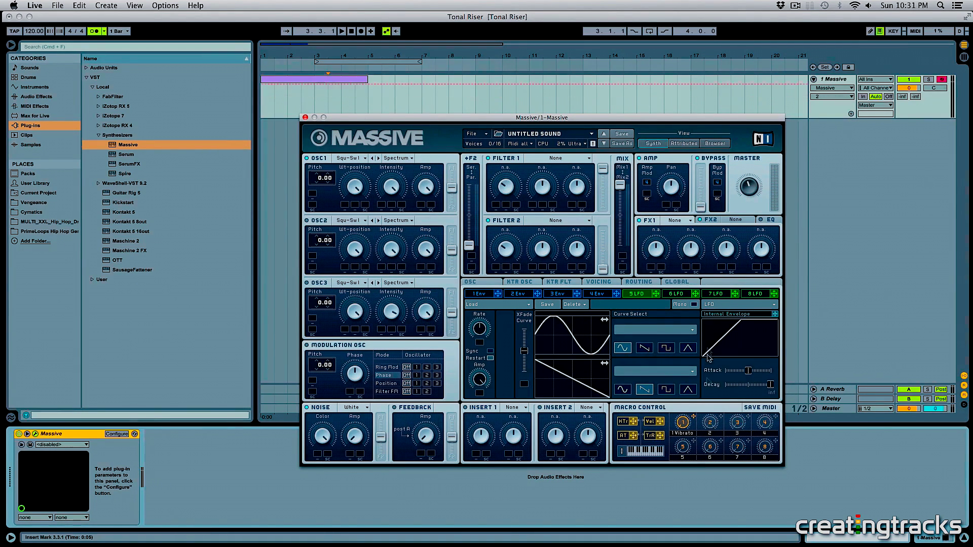
left_click_drag(721, 419, 314, 196)
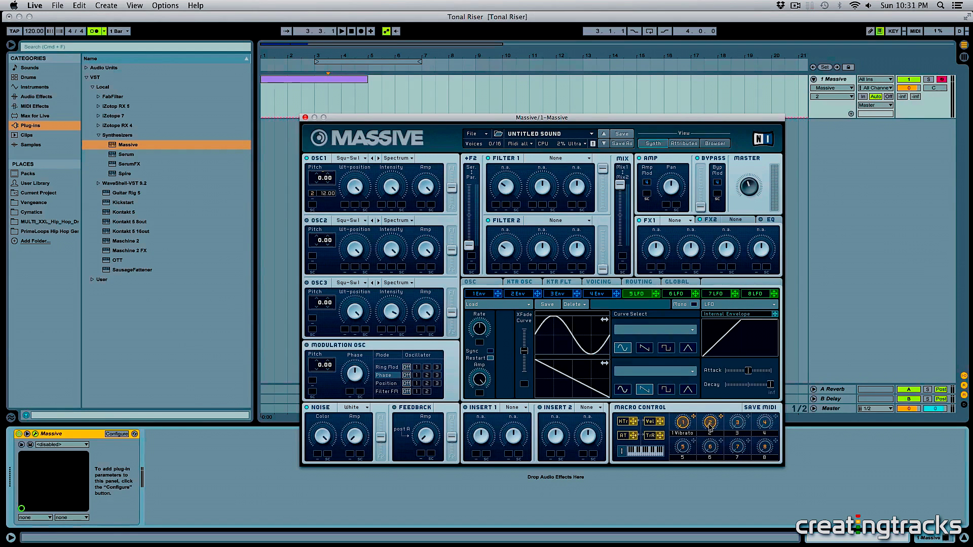
mouse_move(709, 425)
left_mouse_down()
mouse_move(718, 367)
mouse_move(720, 435)
left_mouse_up()
Set oscillator 1's wavetable to Smooth Square and try out its wavetable position
left_click(374, 159)
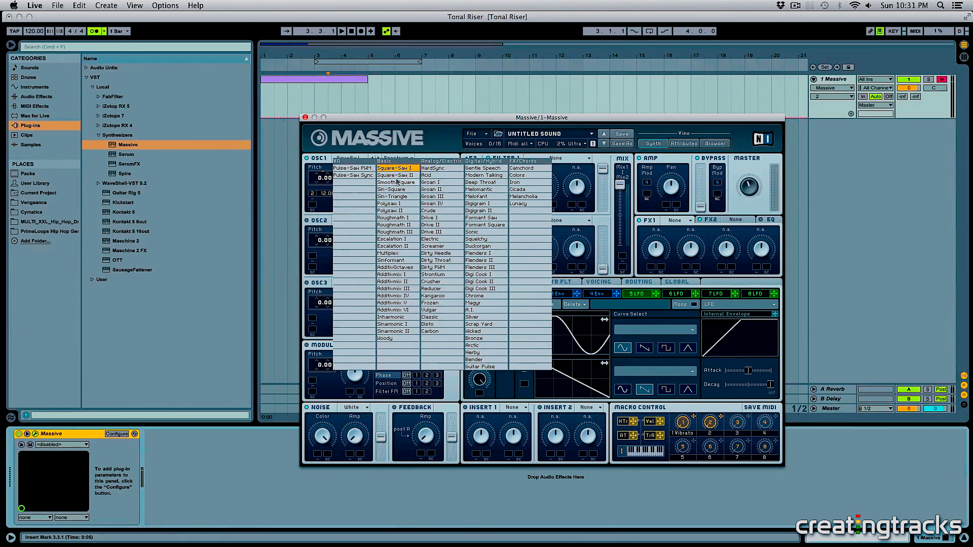
left_click(374, 178)
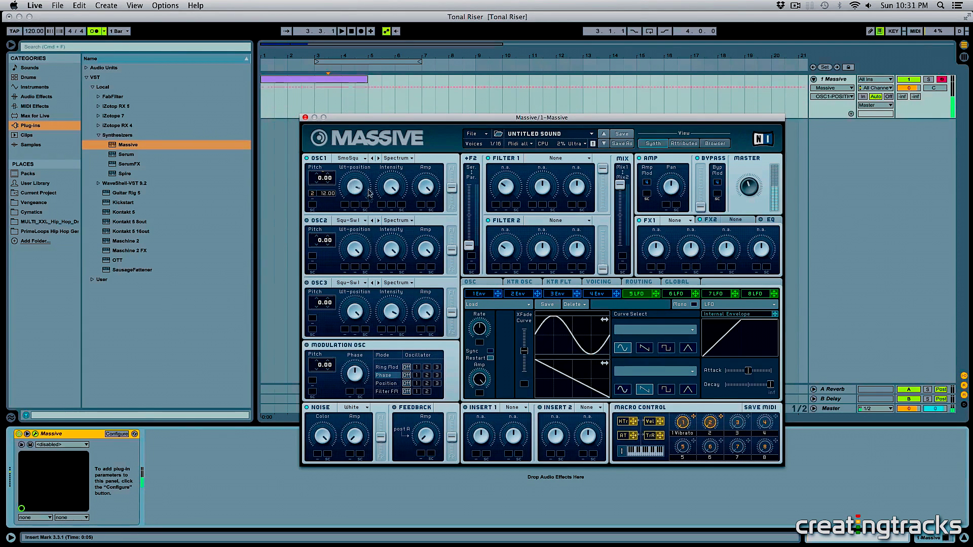
left_click(358, 190)
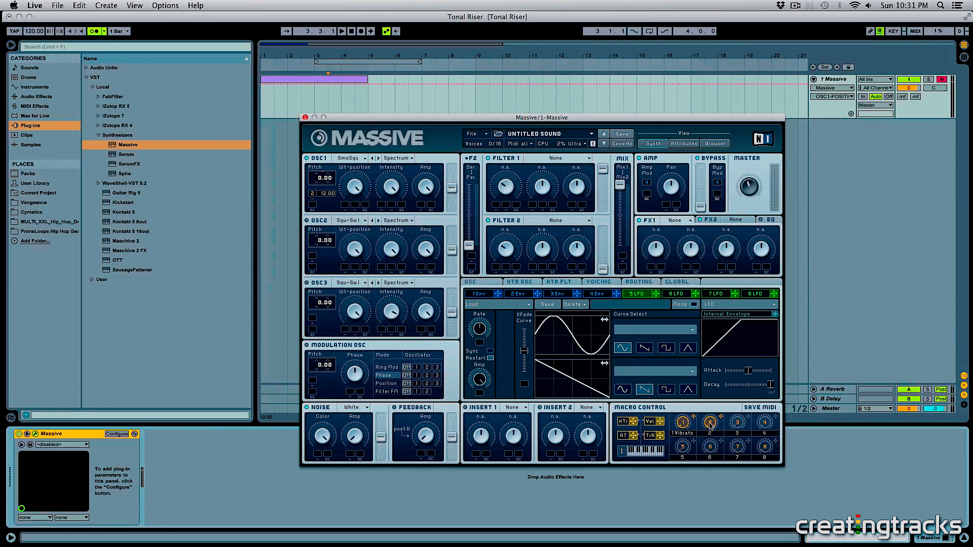
Assign macro 2 to oscillator 1's wavetable position, with modulation across the knob's full range from its minimum
left_click_drag(390, 120, 379, 124)
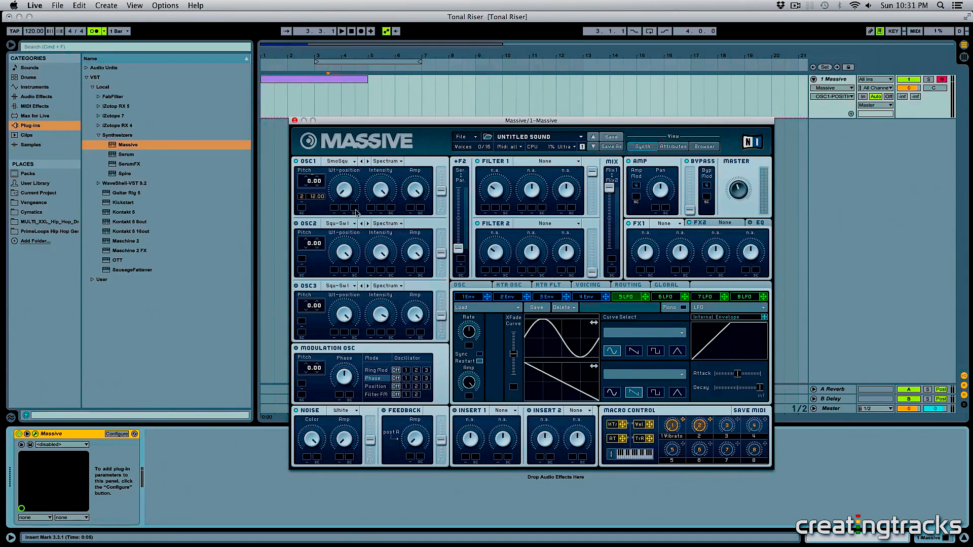
left_click_drag(710, 419, 353, 162)
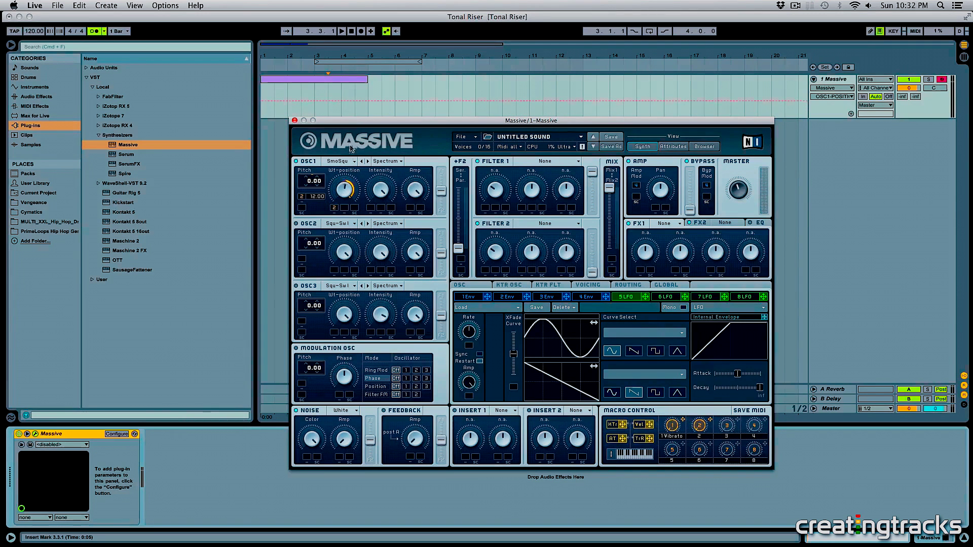
left_click(700, 428)
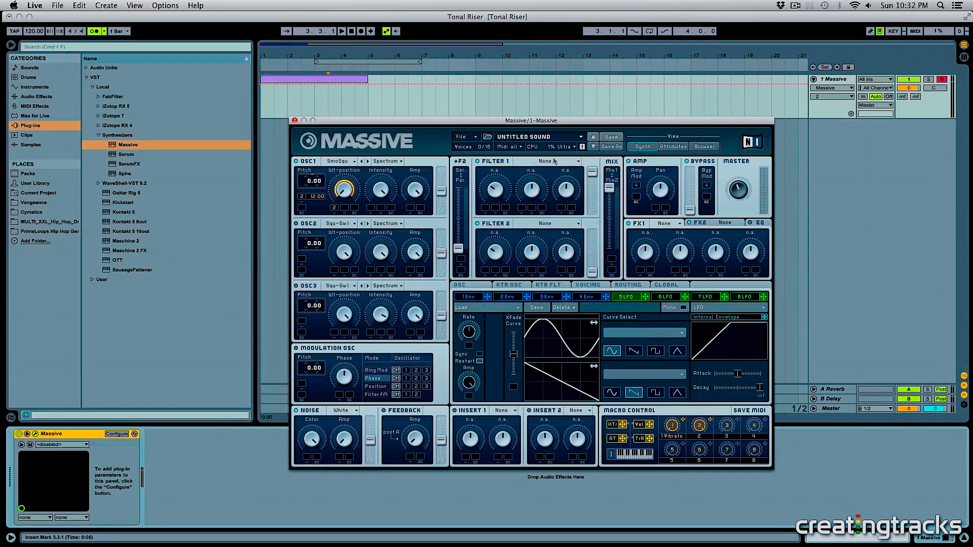
Set Filter 1 to Lowpass 4 and load Reverb in the FX1 slot
left_click(528, 162)
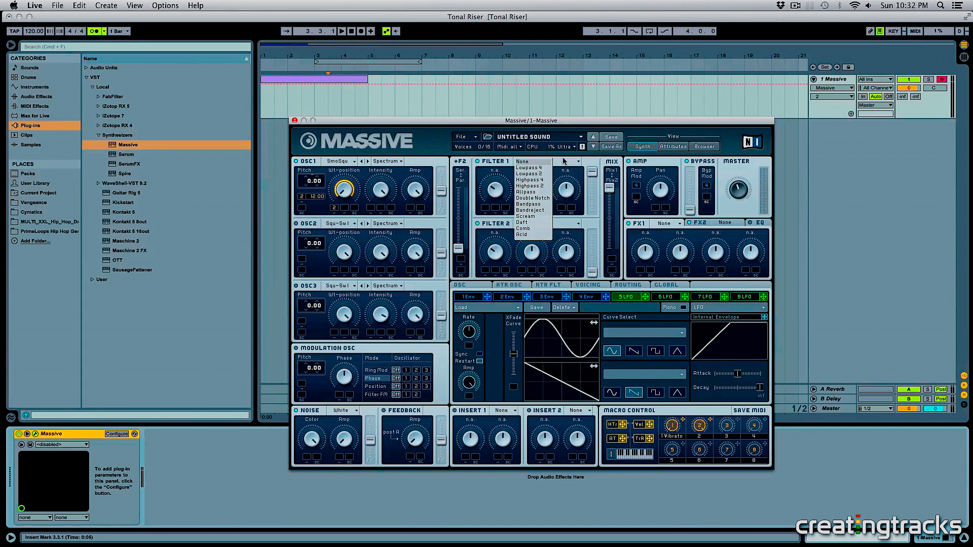
left_click(535, 169)
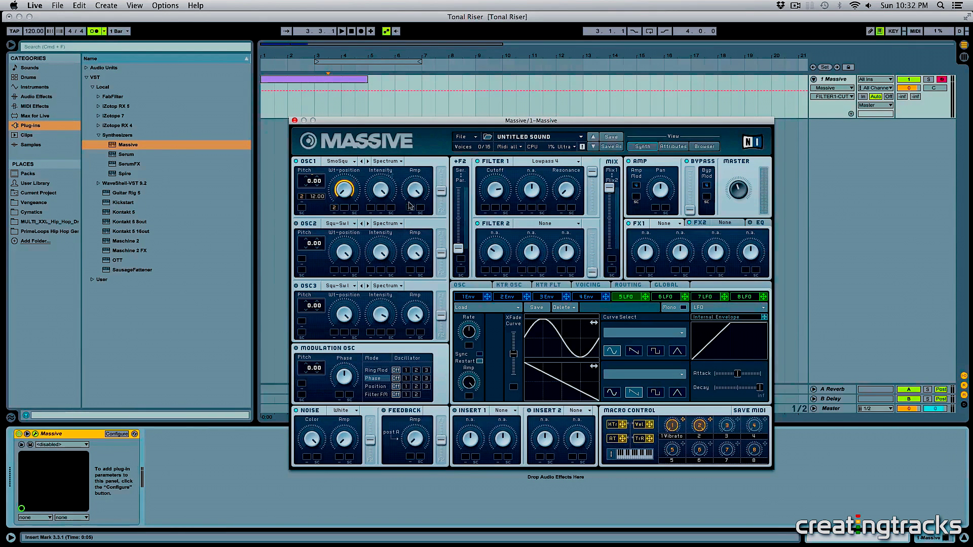
left_click(681, 228)
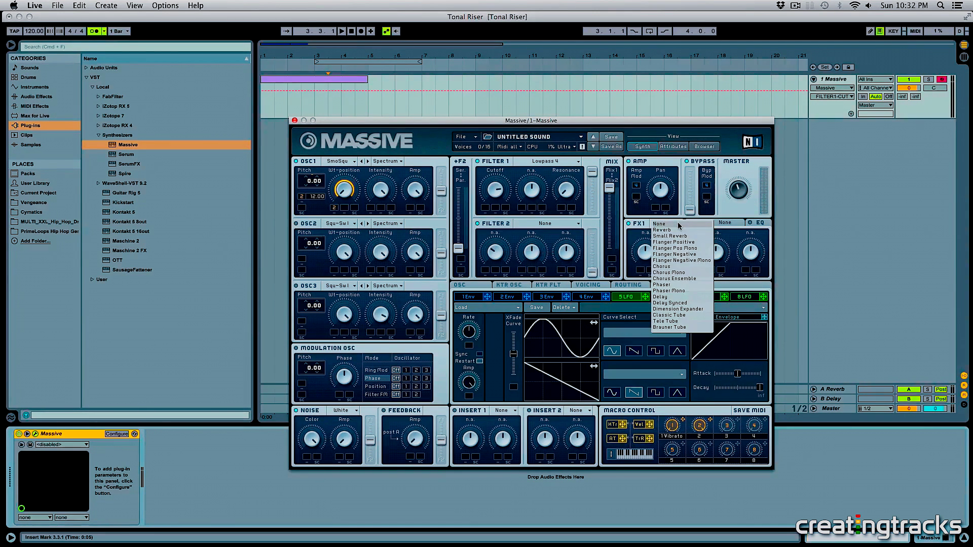
left_click(677, 233)
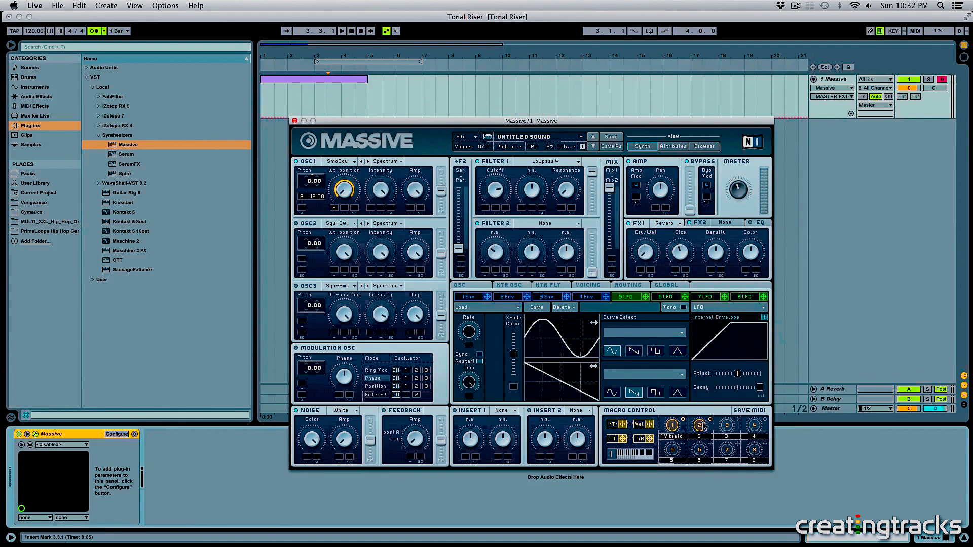
Assign macro 2 to the FX1 reverb's Dry/Wet, raising it from the minimum, and test the macro
left_click_drag(703, 426, 641, 270)
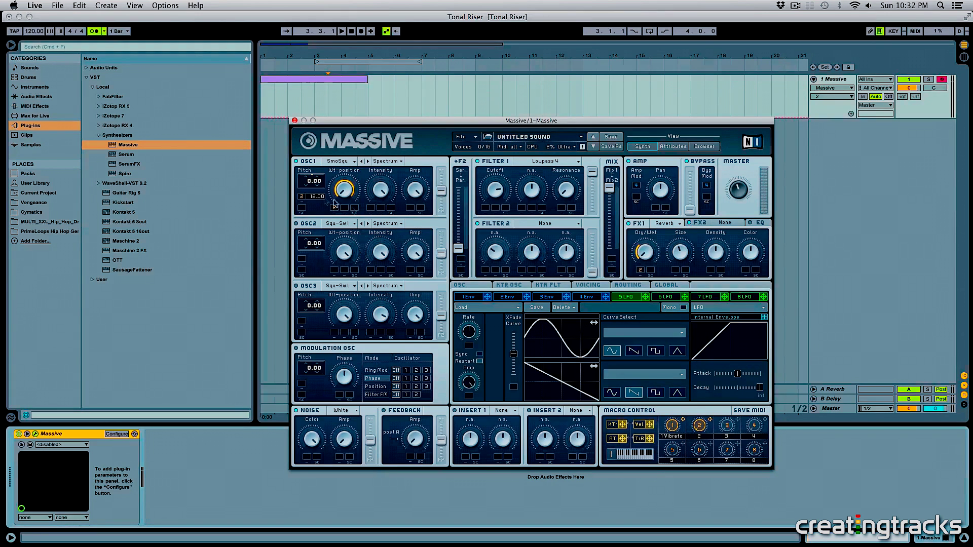
left_click(645, 255)
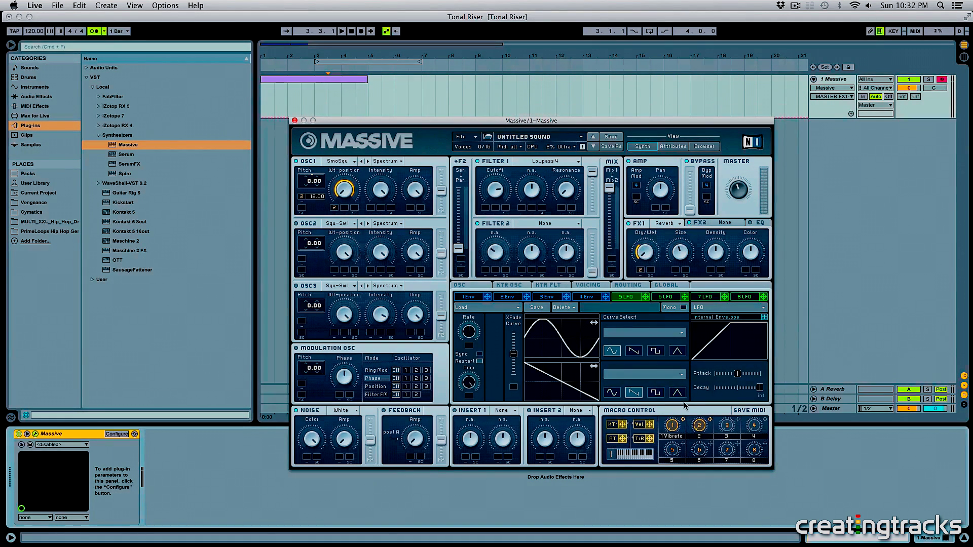
left_click(697, 428)
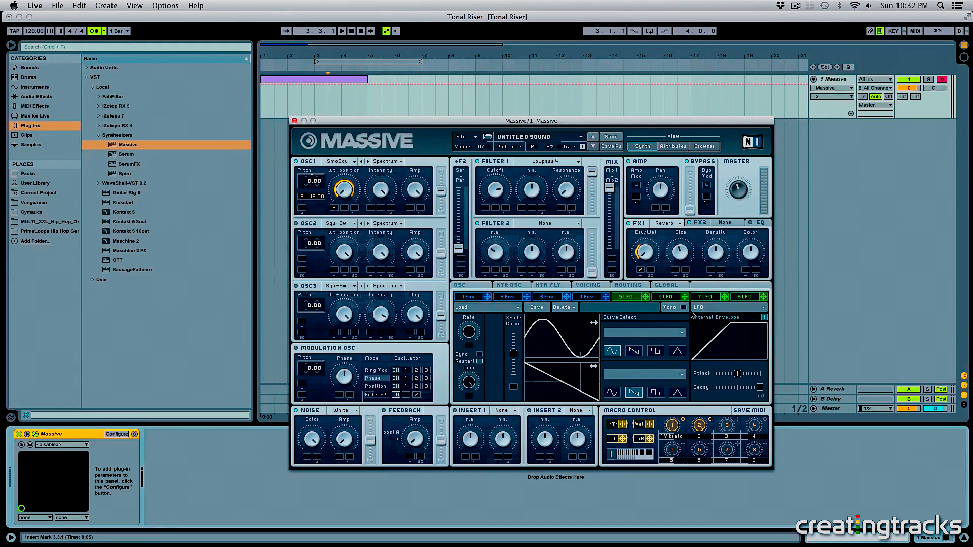
Load Flanger Positive in FX2, modulate its Dry/Wet upward from the minimum with macro 2, and test the macro
left_click(722, 227)
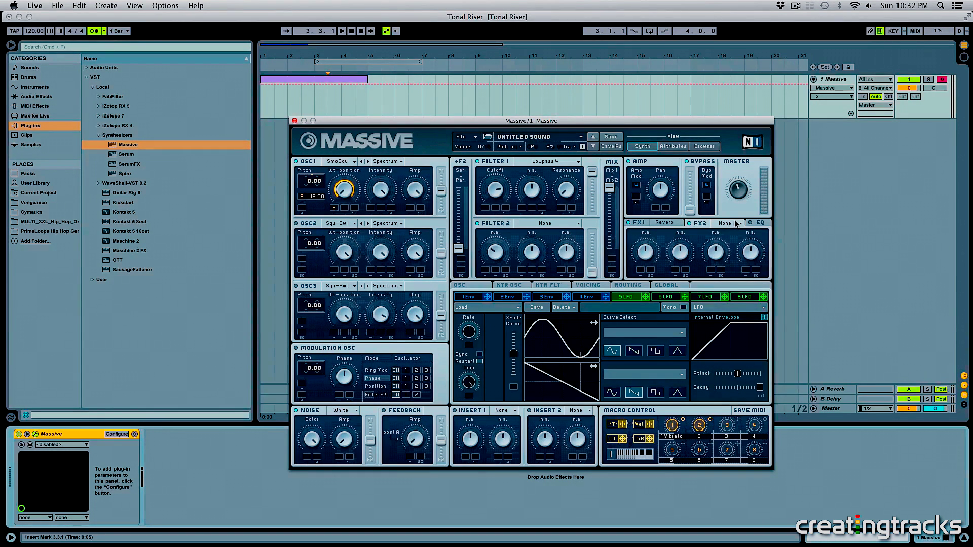
left_click(726, 223)
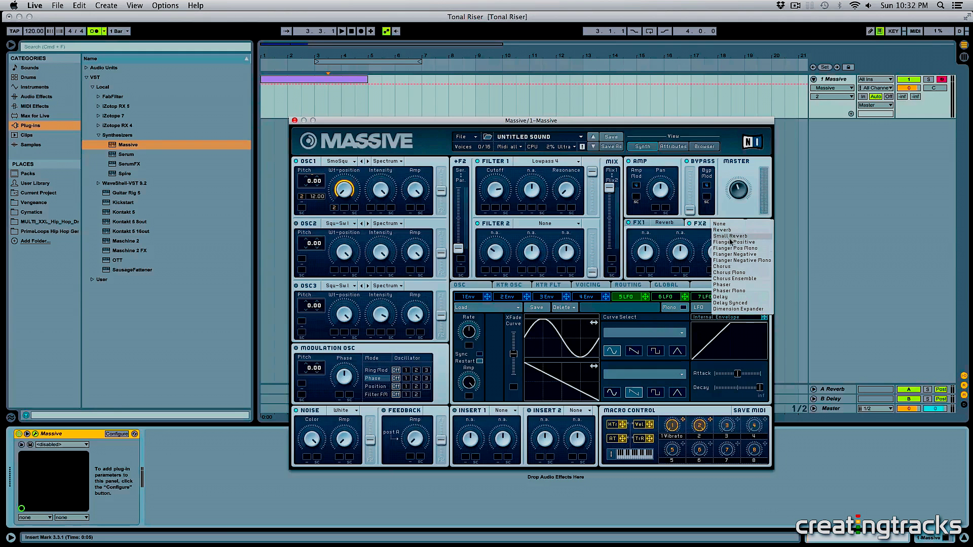
left_click(732, 242)
left_click_drag(681, 251, 644, 251)
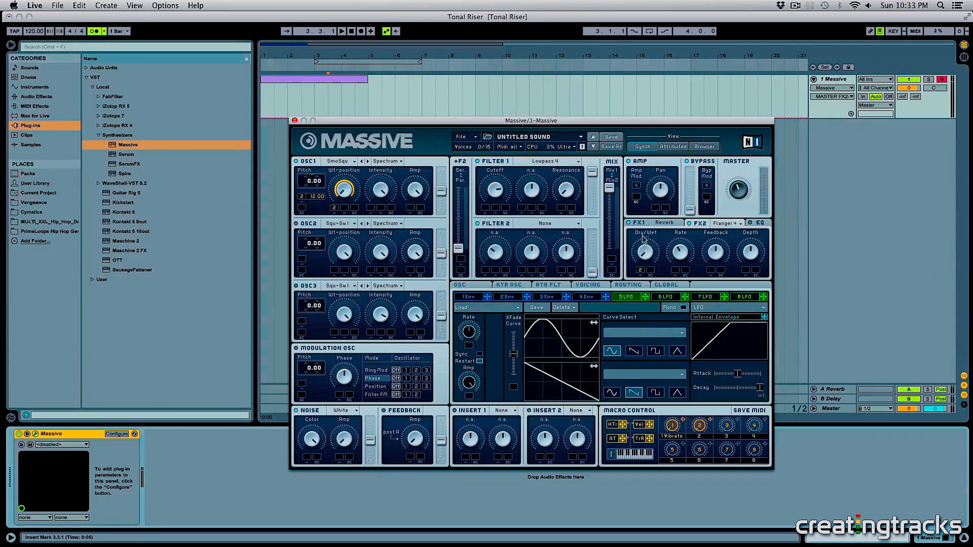
left_click_drag(647, 270, 643, 251)
left_click_drag(699, 430, 697, 399)
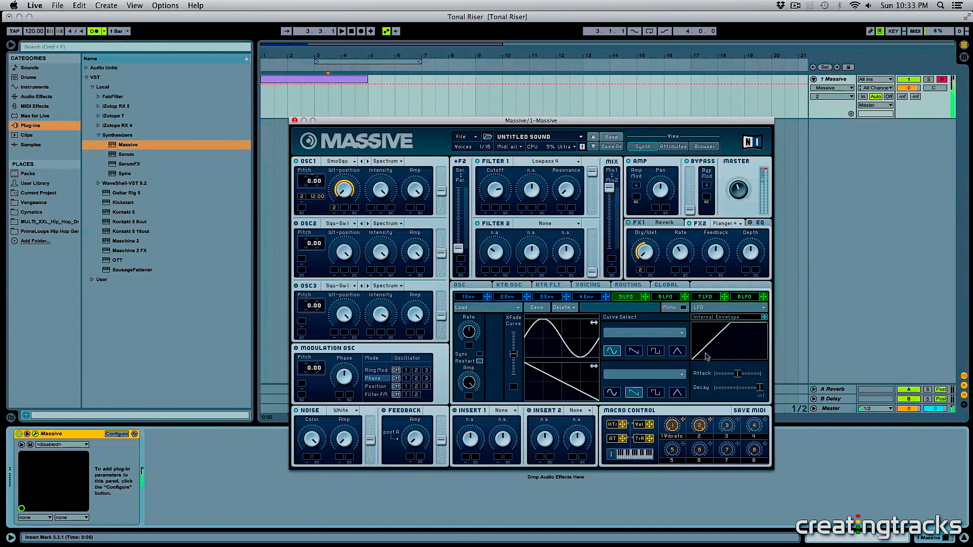
left_click_drag(699, 426, 684, 544)
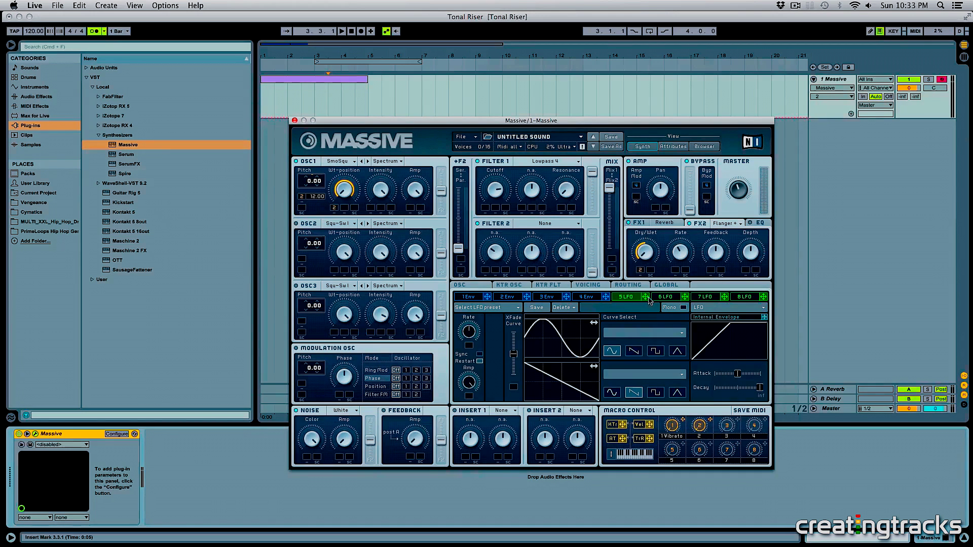
Assign LFO 5 to Filter 1's cutoff with a small modulation range and raise the LFO's XFade Curve toward the sine wave
left_click_drag(591, 232, 485, 209)
left_click(498, 188)
left_click_drag(485, 211, 486, 205)
left_click_drag(513, 354, 520, 323)
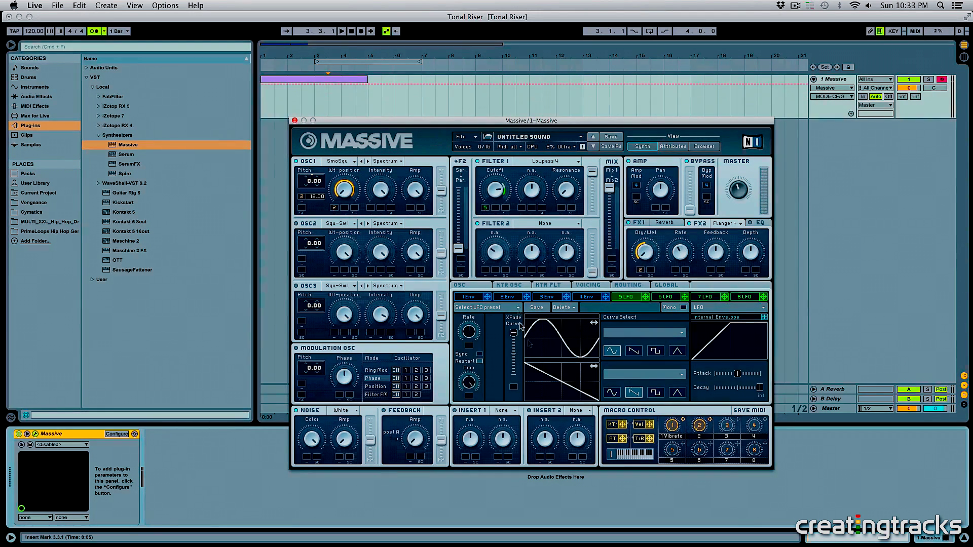
Assign macro 2 to Filter 1's cutoff in the second modulation slot and give it an upward range
left_click(496, 195)
left_click_drag(710, 420, 495, 208)
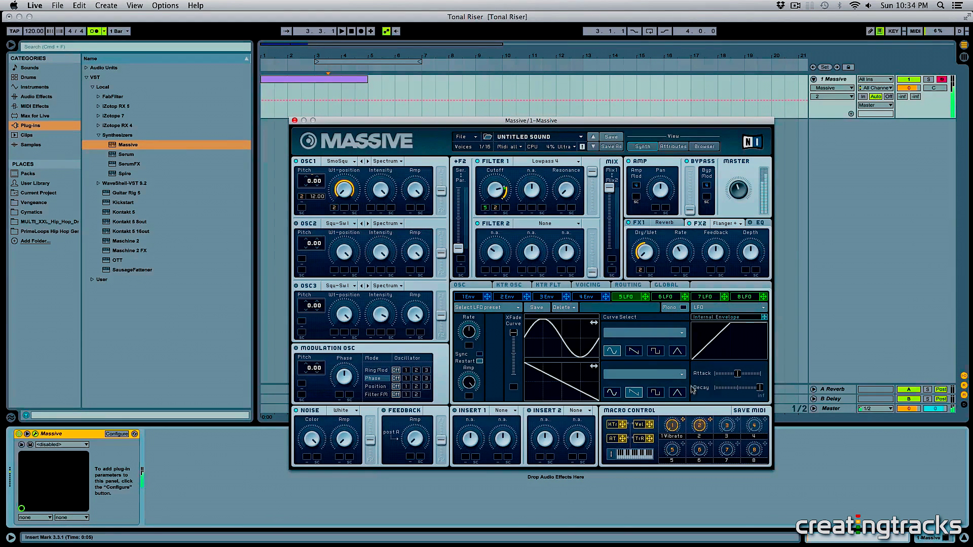
Adjust LFO 5's rate and sweep macro 2 to test the filter cutoff movement
left_click(469, 330)
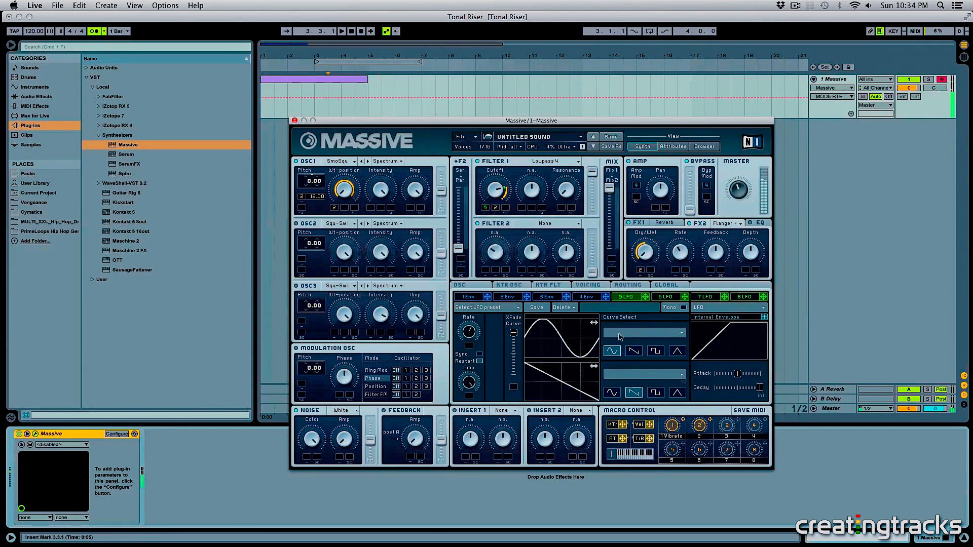
left_click(699, 427)
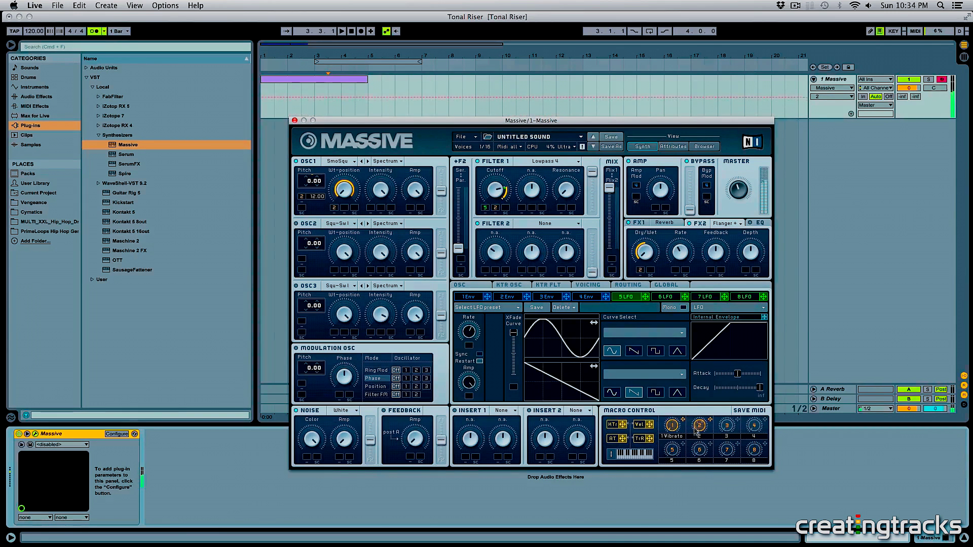
mouse_move(695, 429)
left_mouse_down()
mouse_move(695, 407)
mouse_move(700, 432)
left_mouse_up()
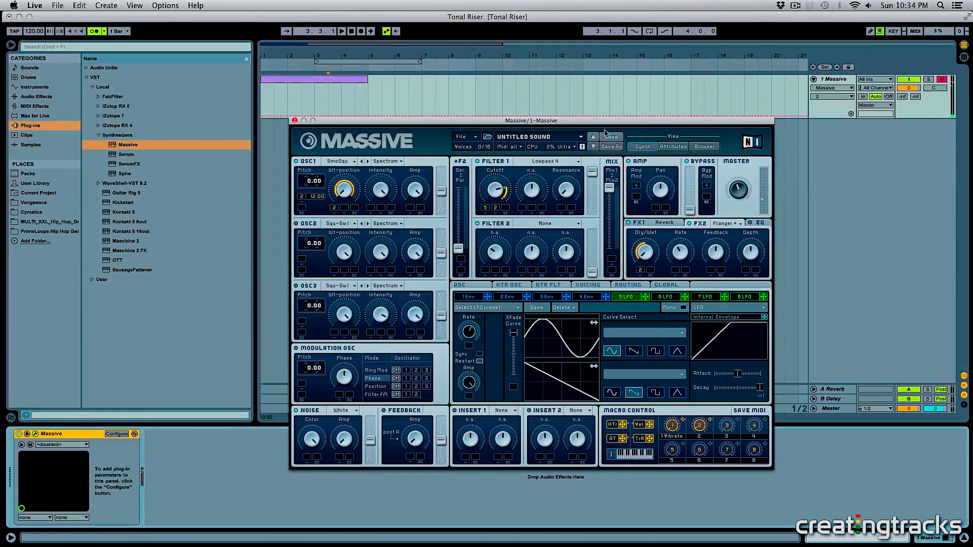
Raise LFO 6's XFade Curve fully to the upper waveform and choose the sine wave for it
left_click(665, 297)
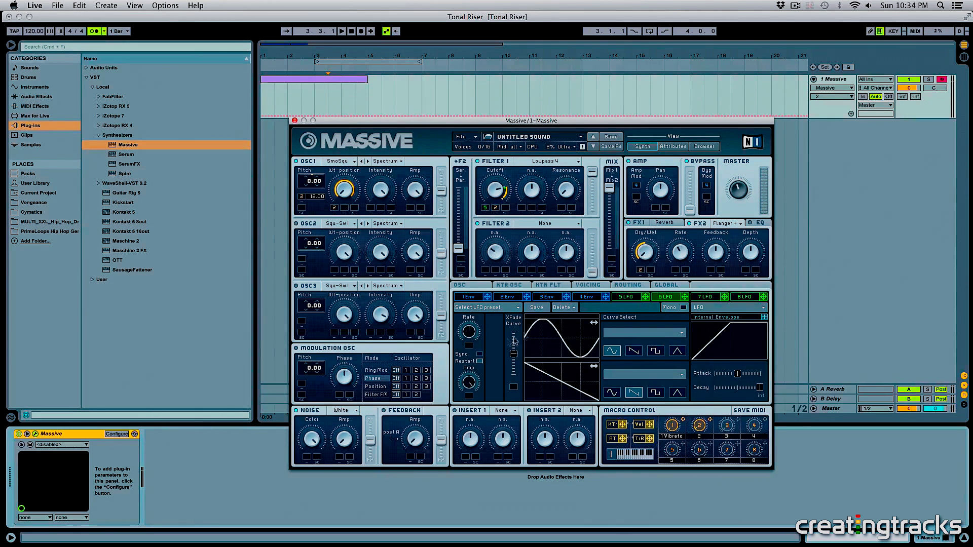
left_click_drag(513, 355, 518, 321)
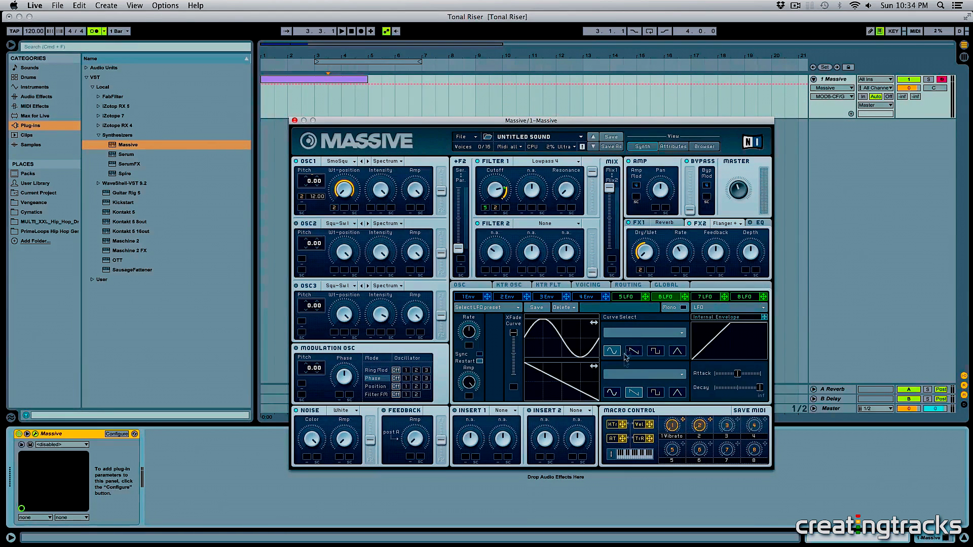
left_click(655, 351)
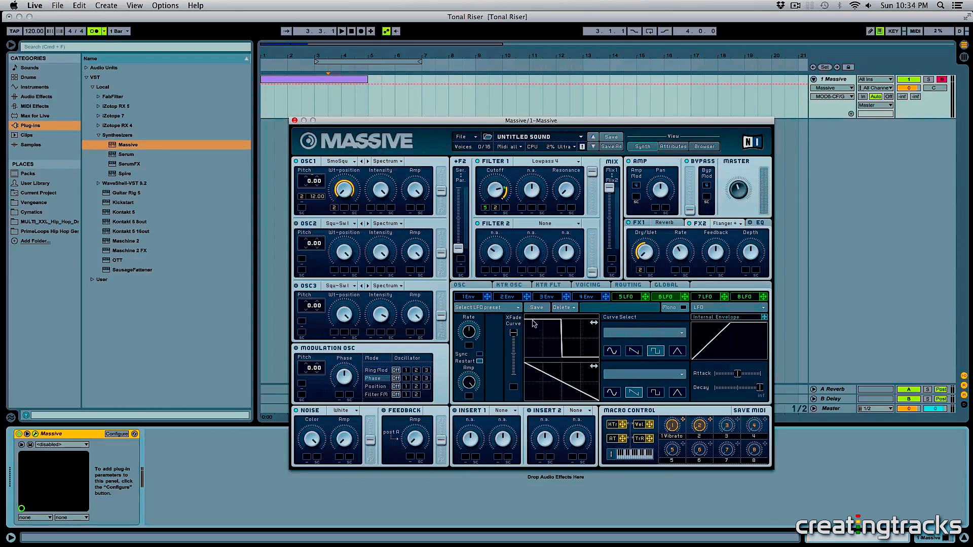
left_click(411, 191)
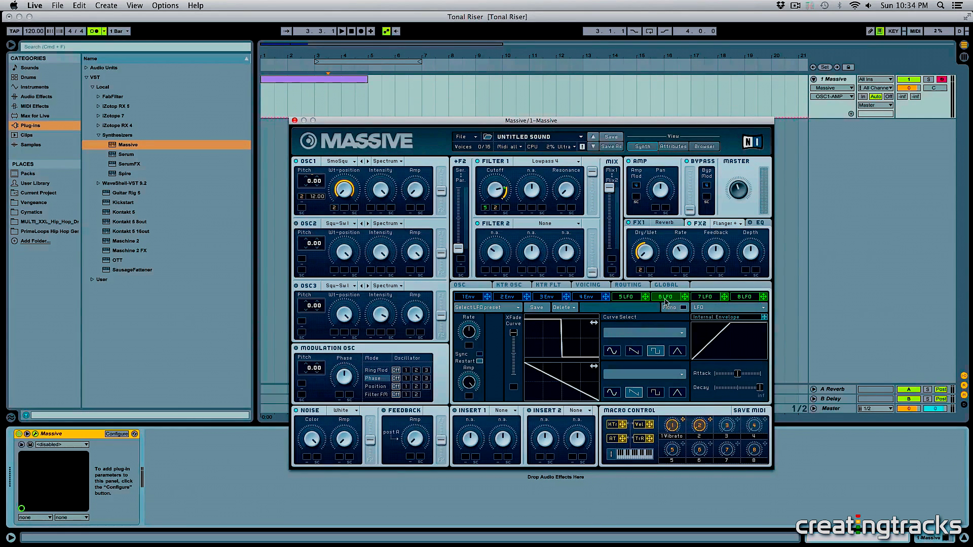
left_click(614, 352)
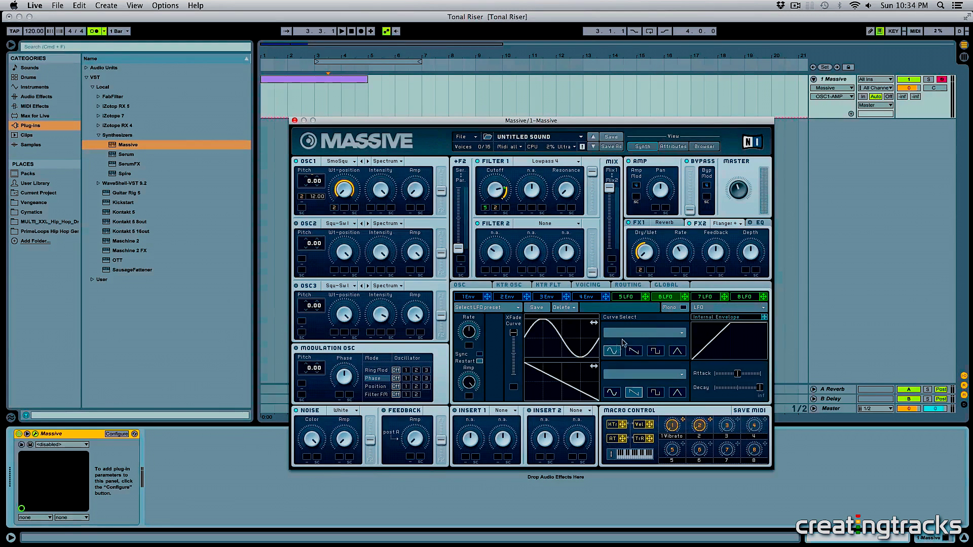
Assign LFO 6 to OSC1's Amp with a modulation range, adjust its rate with Sync off, and test macro 2
left_click_drag(685, 297, 415, 172)
key("space")
left_click(471, 334)
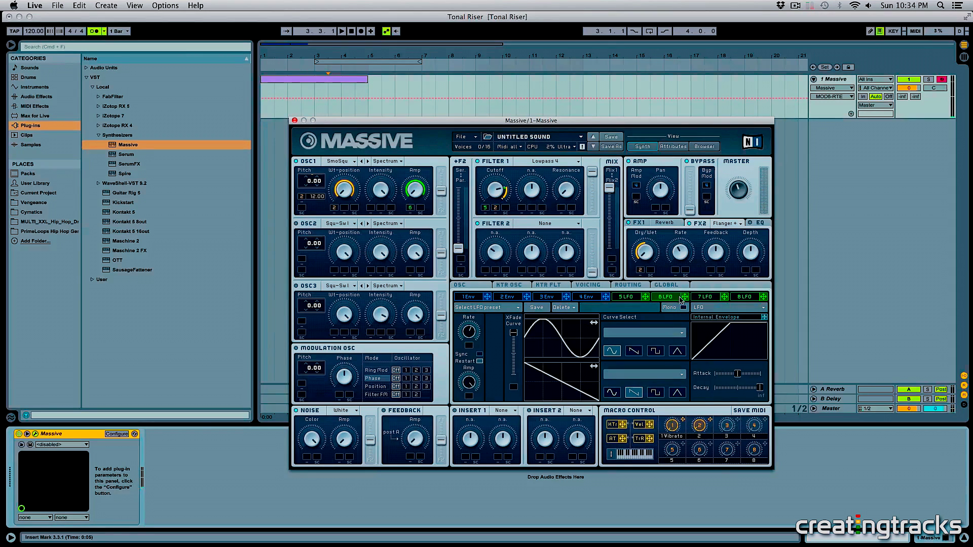
left_click(413, 198)
left_click(480, 354)
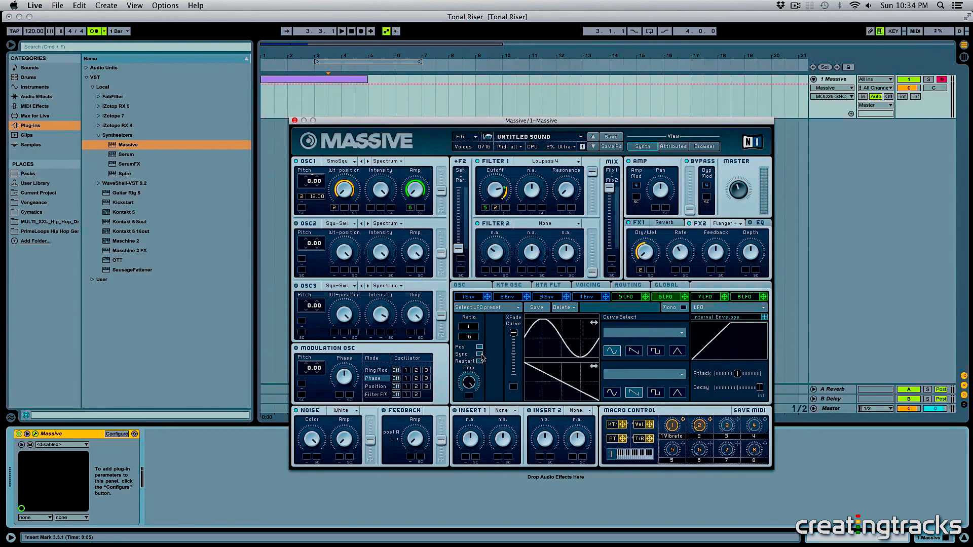
left_click(701, 426)
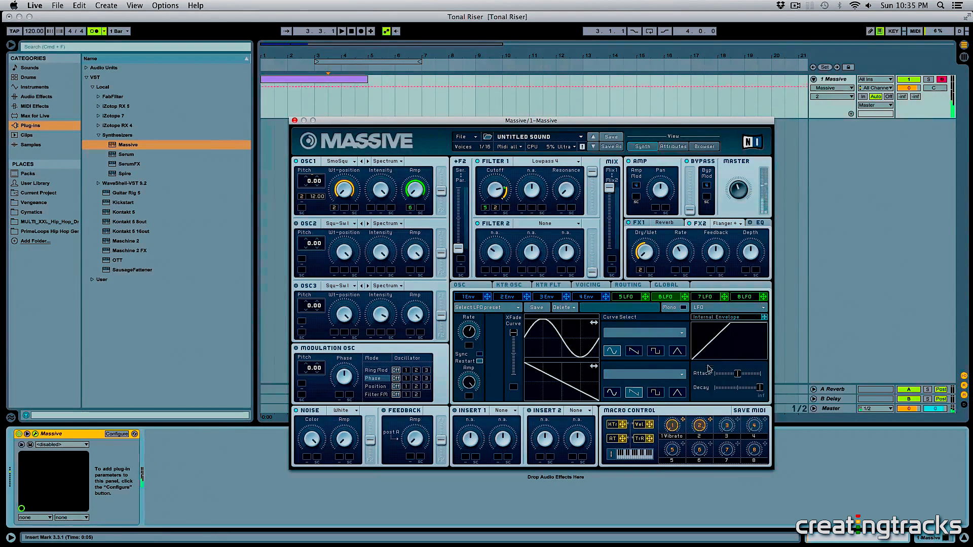
Assign macro 2 to LFO 6's Rate with an upward range and test the macro
left_click(468, 333)
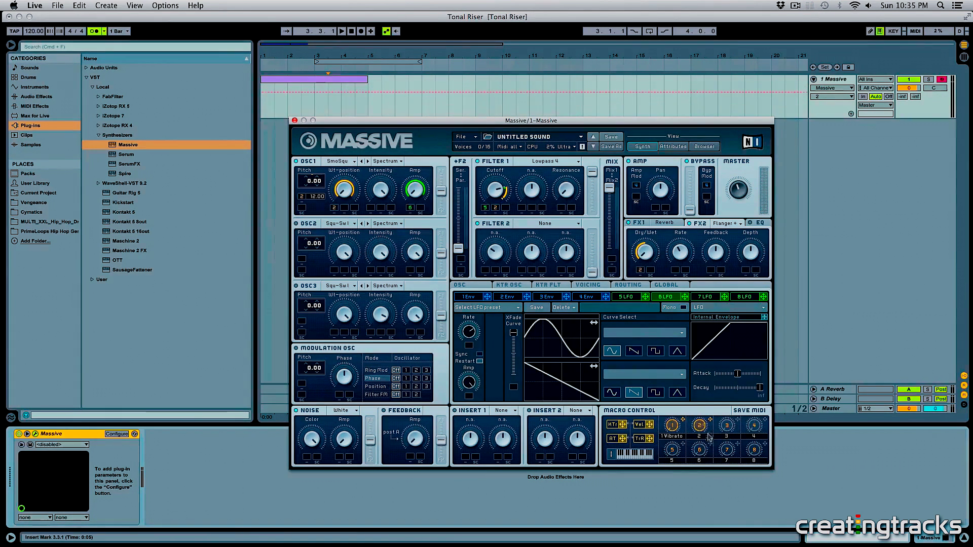
left_click(470, 340)
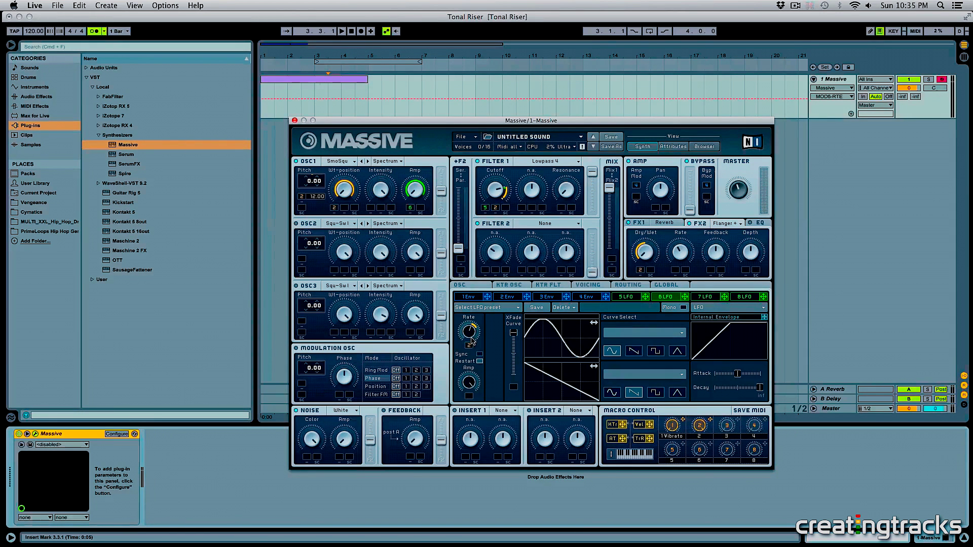
left_click(700, 425)
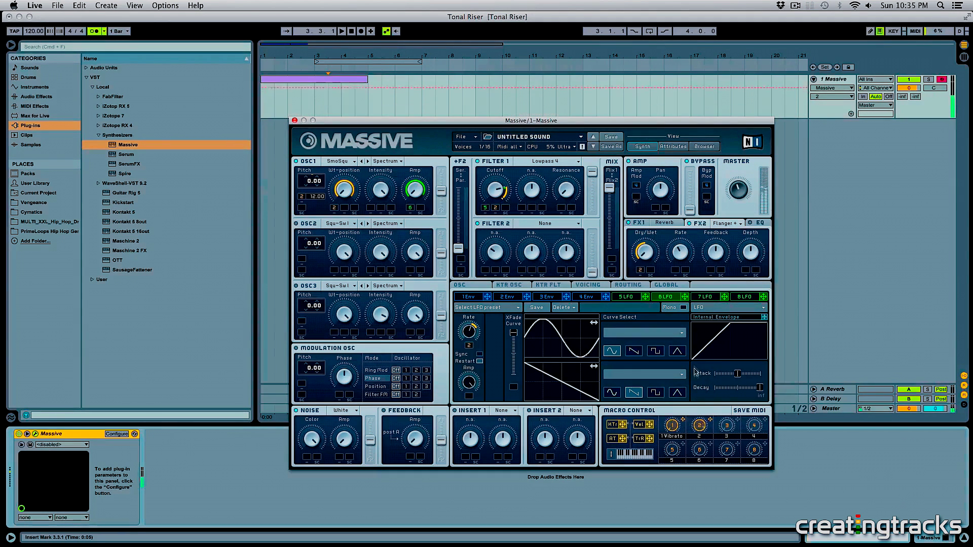
left_click(734, 186)
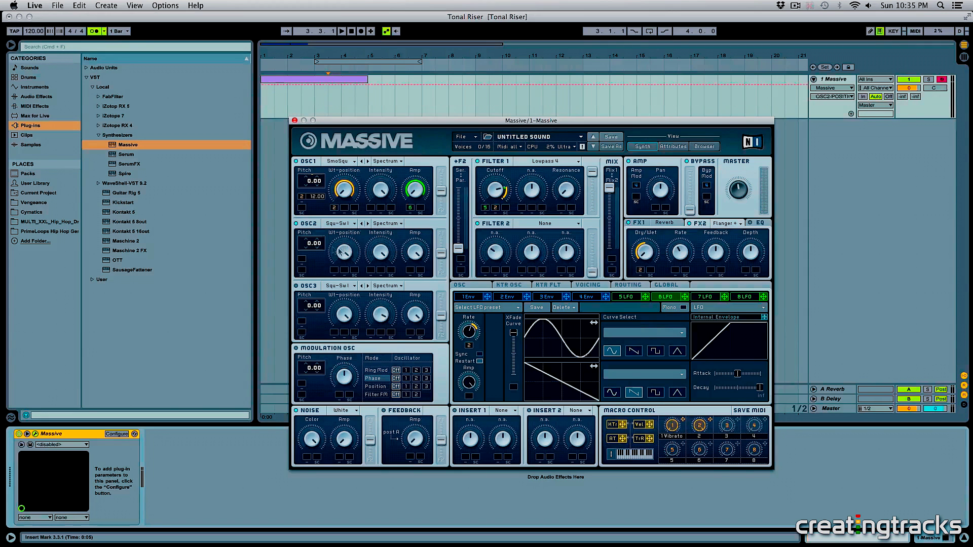
Set OSC2's pitch to -12.00 and assign macro 2 to it with a modulation amount of 12.00
left_click_drag(311, 244, 311, 260)
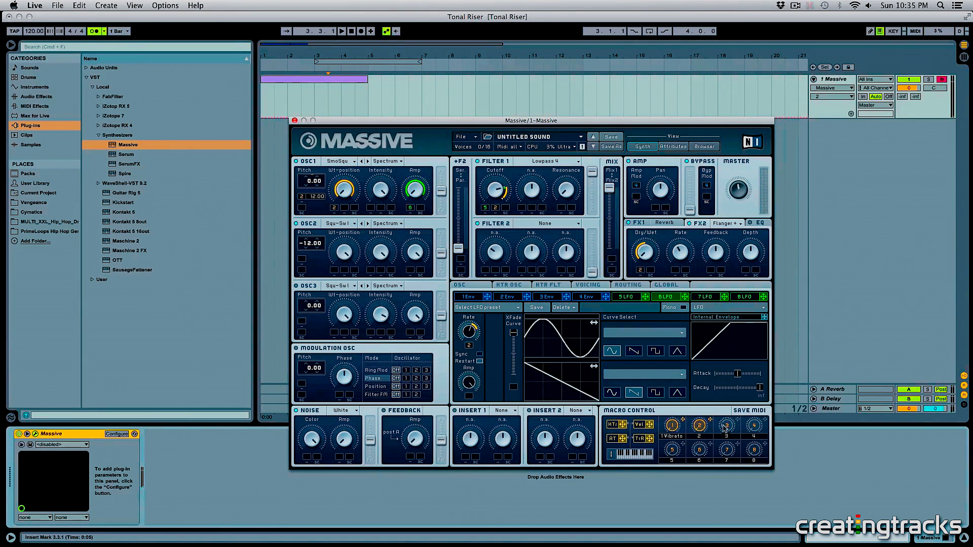
left_click_drag(710, 420, 304, 260)
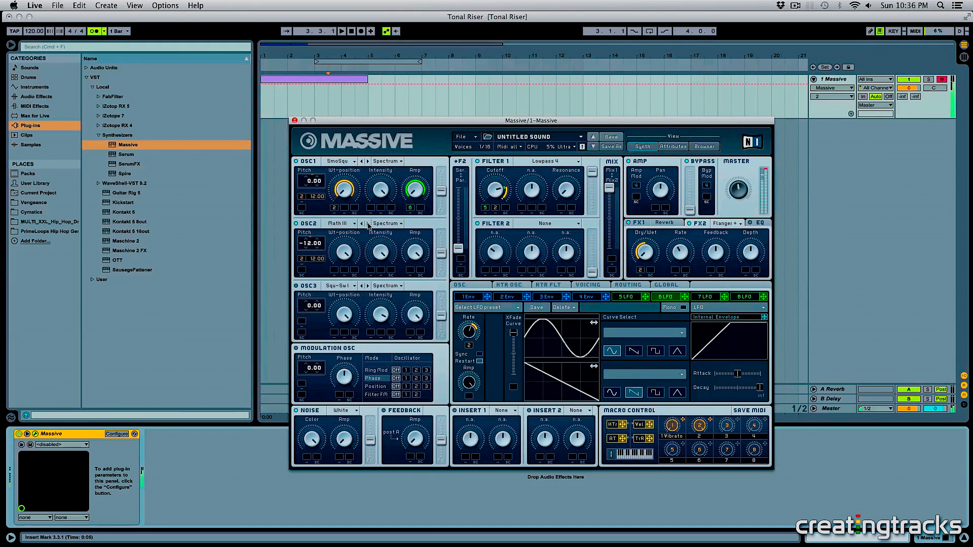
Load the Math II wavetable in OSC2, lower the oscillator's Amp slightly, and test macro 2
left_click(362, 224)
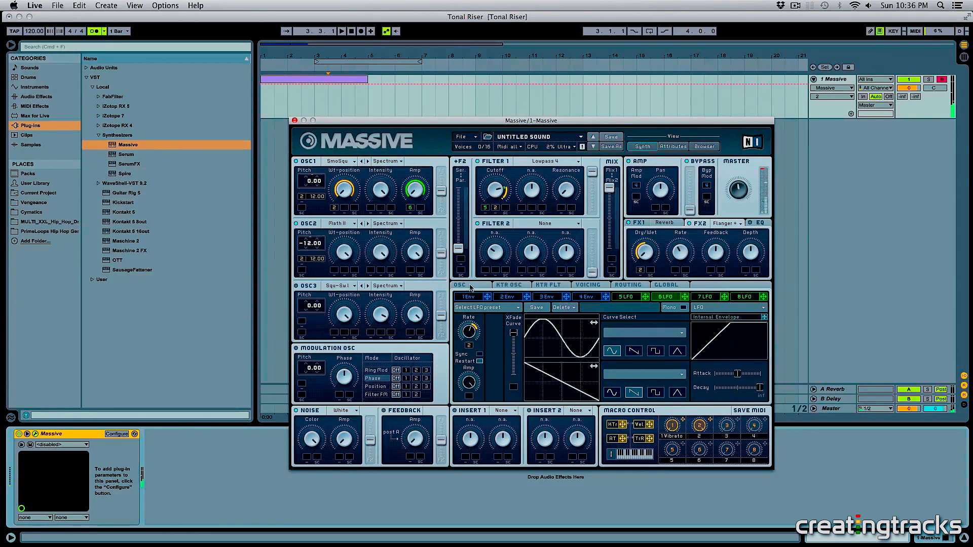
left_click(408, 256)
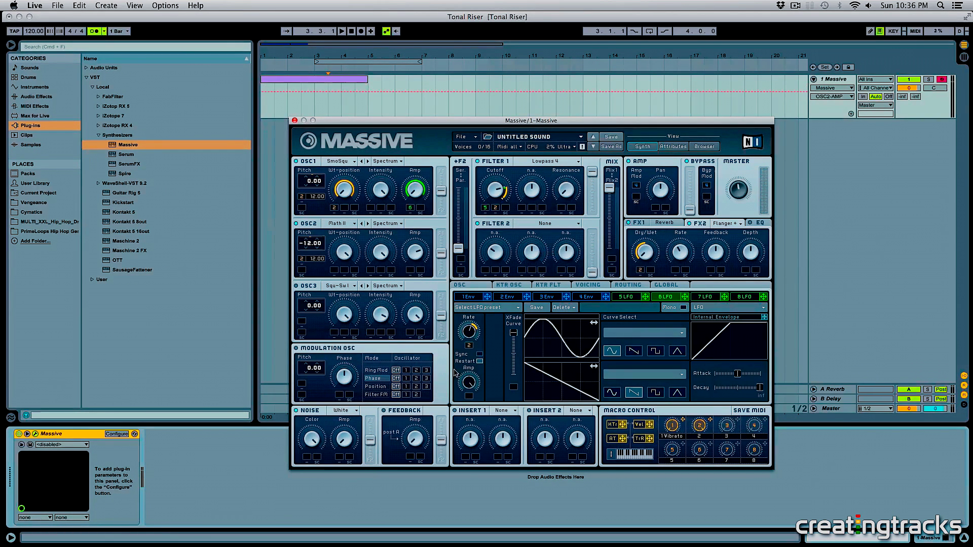
left_click(700, 427)
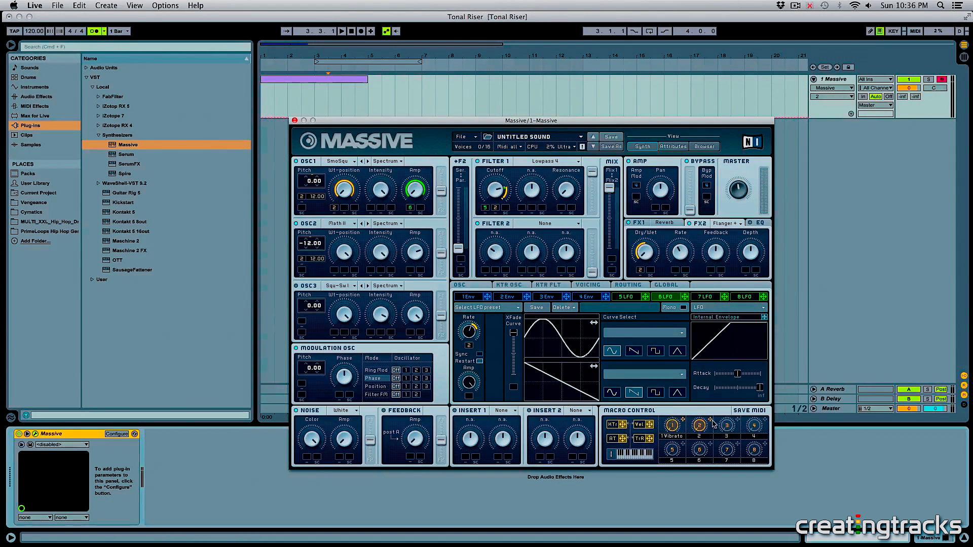
Assign macro 2 to the Modulation OSC's pitch with an amount of 12.00 and route Phase modulation to oscillator 1
left_click_drag(711, 420, 324, 373)
left_click(406, 379)
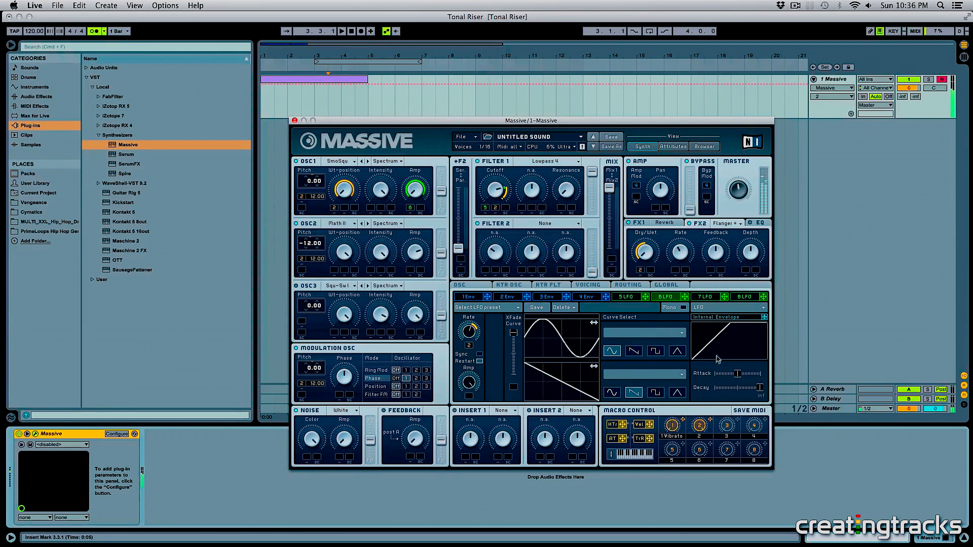
Reset OSC2's pitch to 0.00, bring up LFO 8, and sweep macro 2 to test the riser
double_click(306, 242)
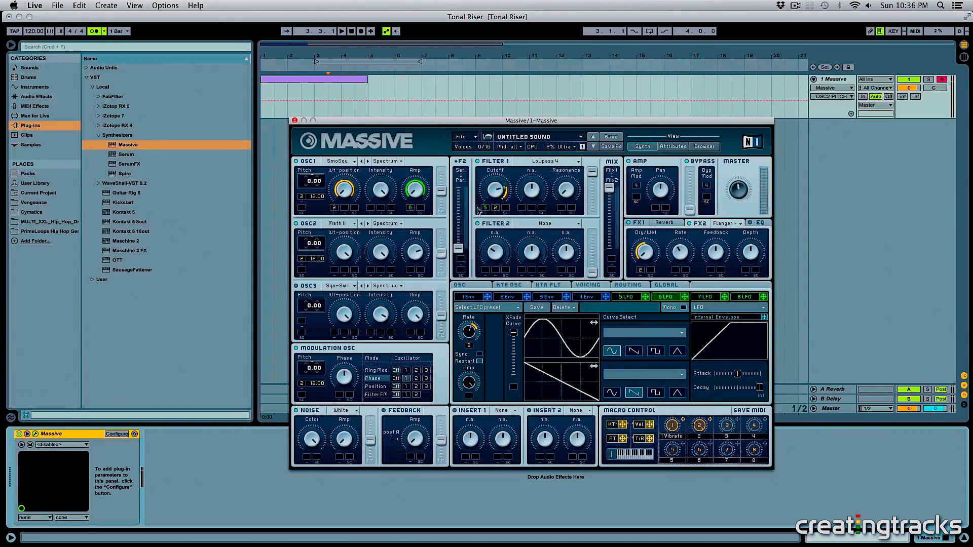
left_click(707, 297)
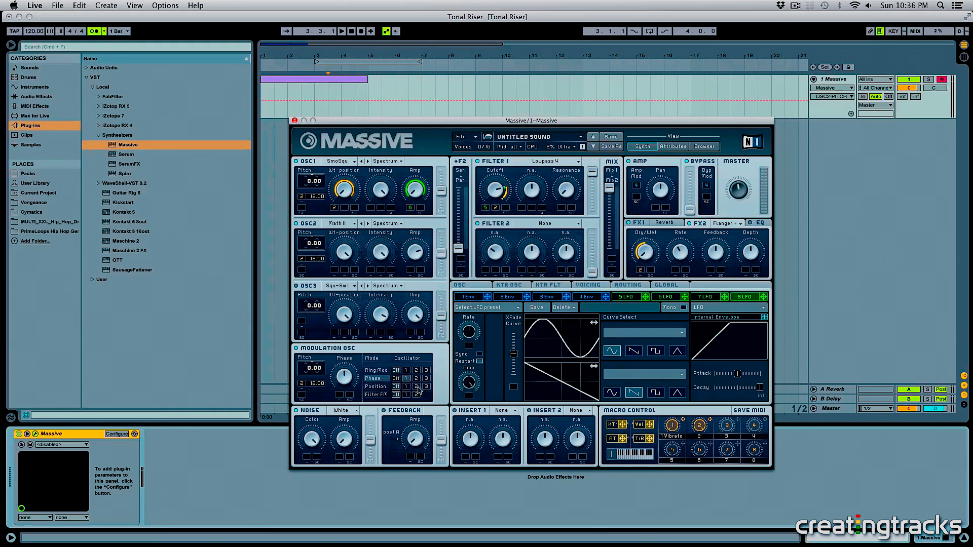
left_click(703, 426)
left_click_drag(701, 428, 695, 370)
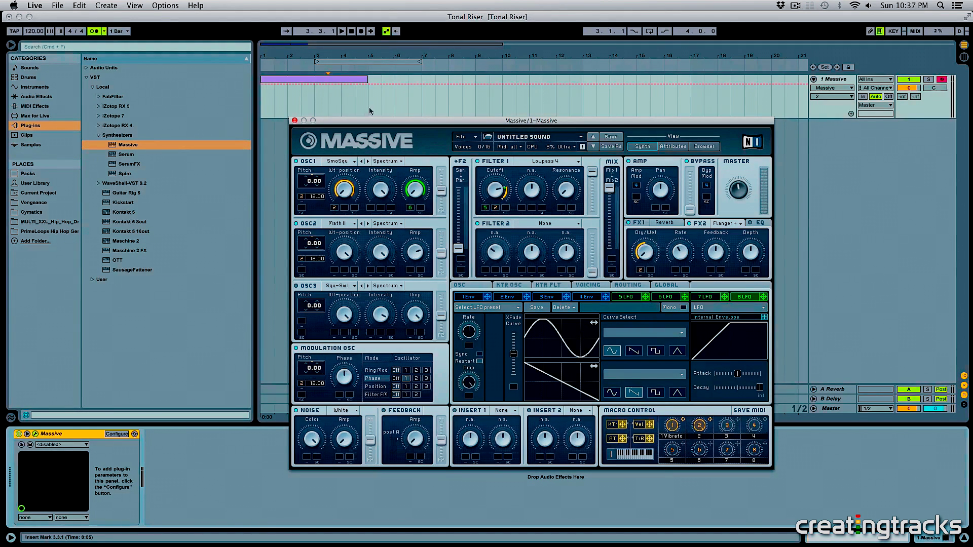
Delete the existing clip on the 1 Massive track and select a time range starting at bar 1
left_click(317, 81)
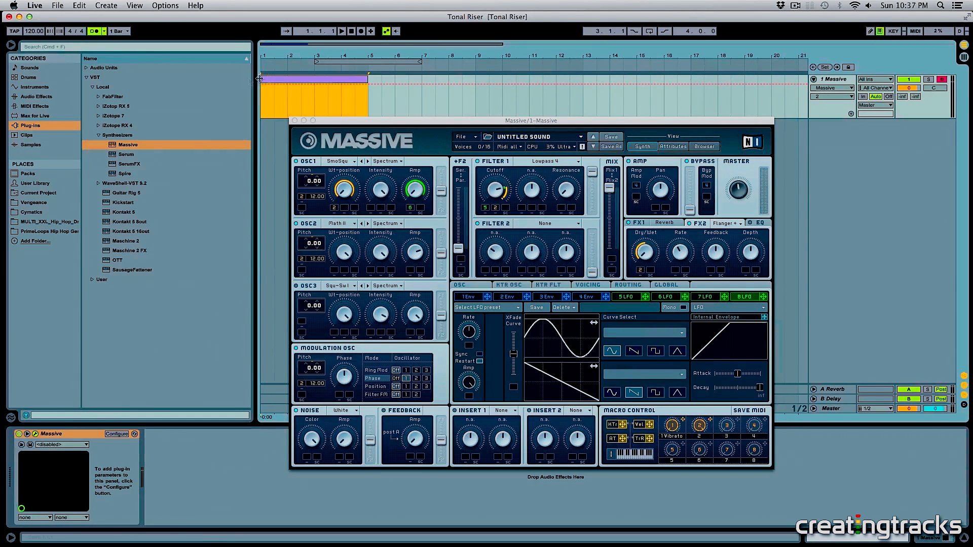
key("Delete")
left_click_drag(271, 101, 339, 104)
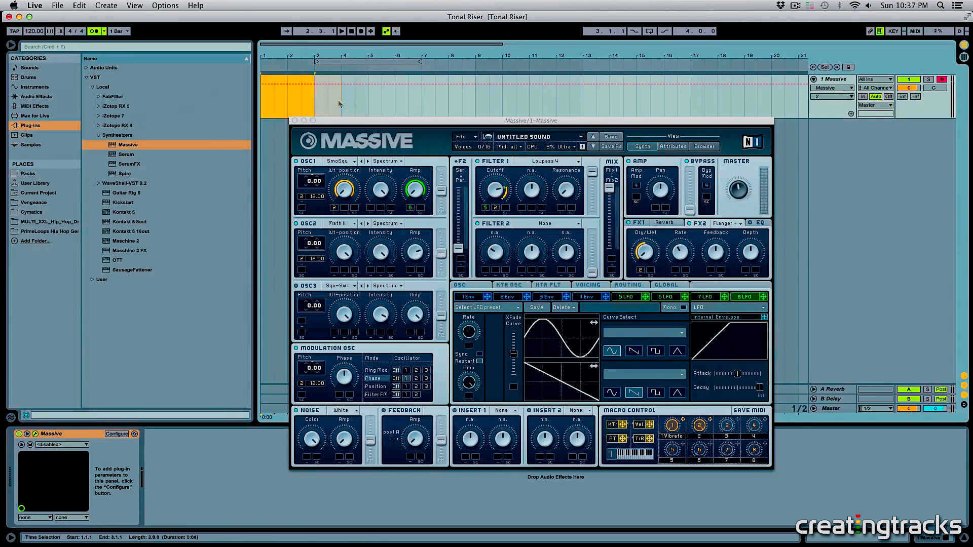